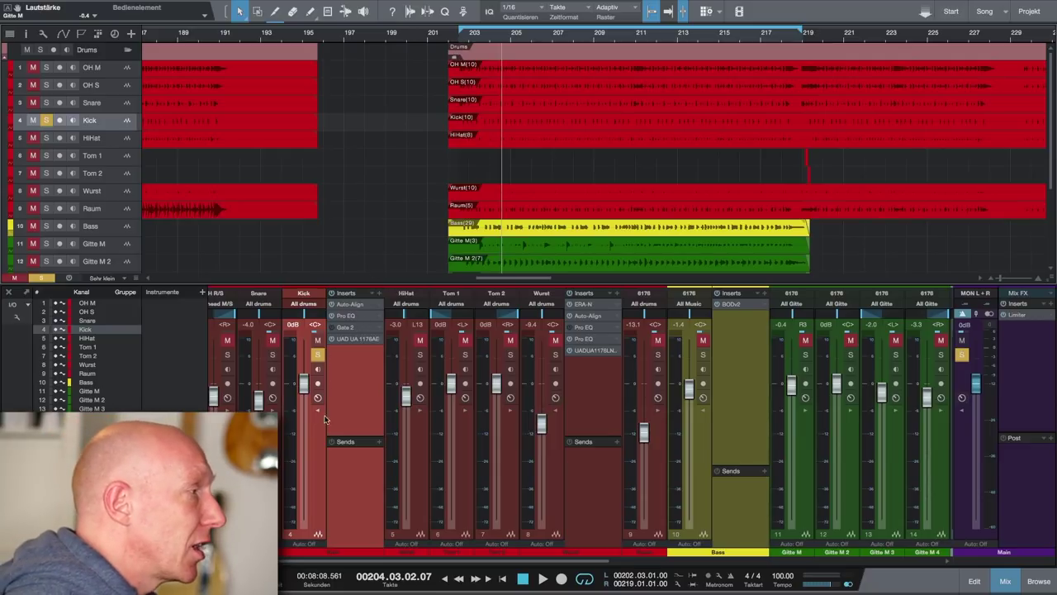
Activate Gate 2 on the Kick channel and play back the soloed kick to hear its effect
left_click(357, 327)
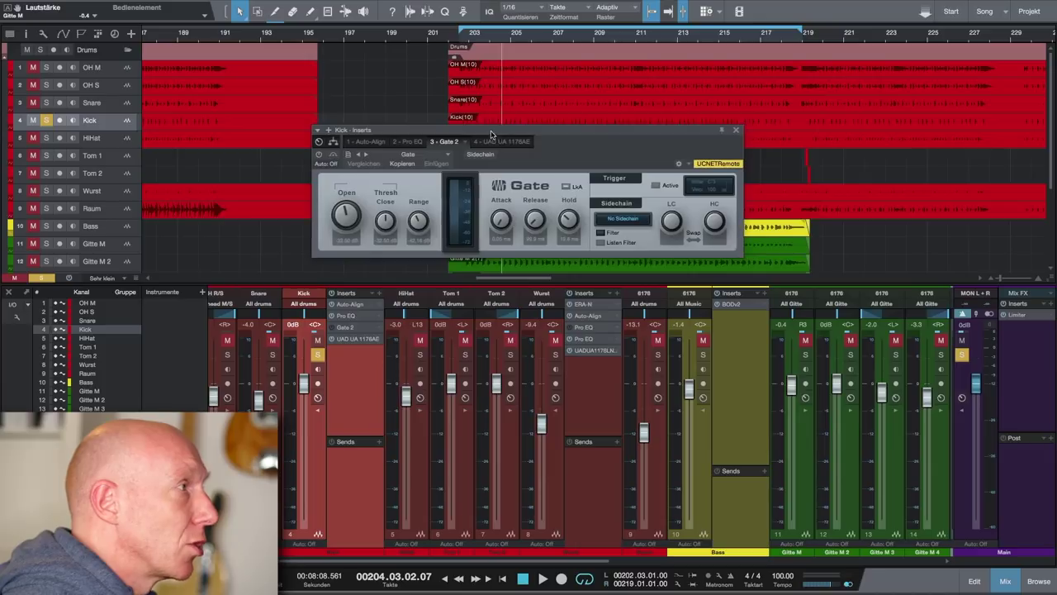
left_click_drag(491, 134, 648, 330)
left_click_drag(517, 339, 479, 338)
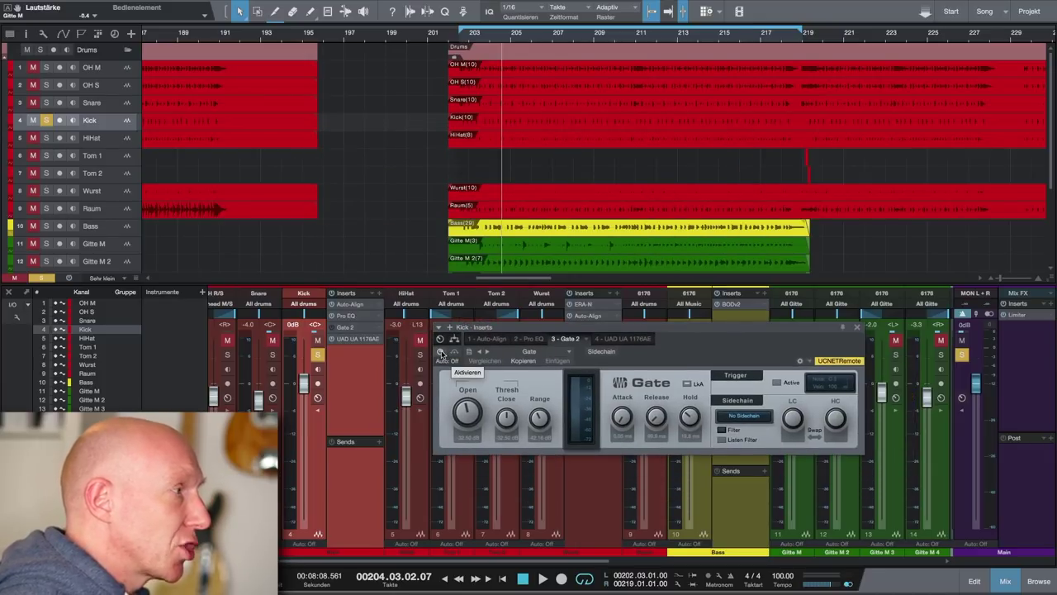
left_click(442, 353)
key("space")
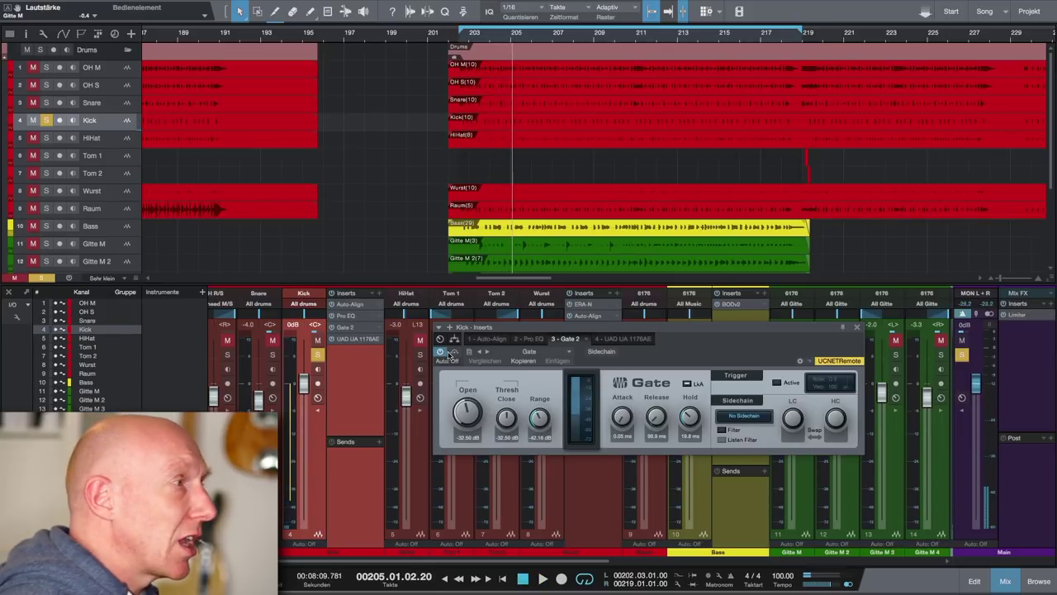
Bypass Gate 2 on the Kick channel again and close its plug-in window
left_click_drag(635, 334, 602, 165)
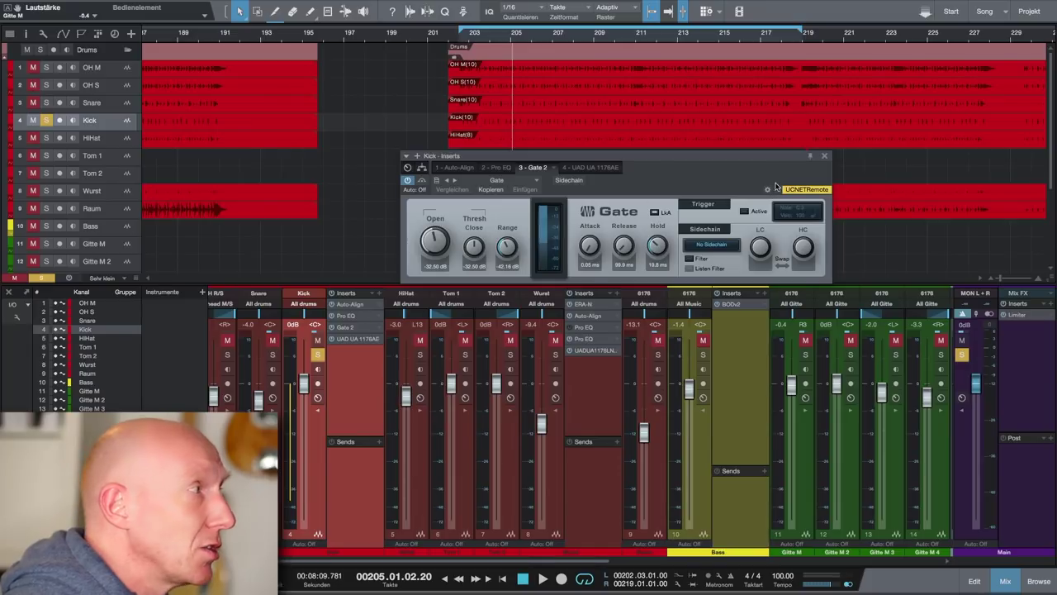
left_click(409, 181)
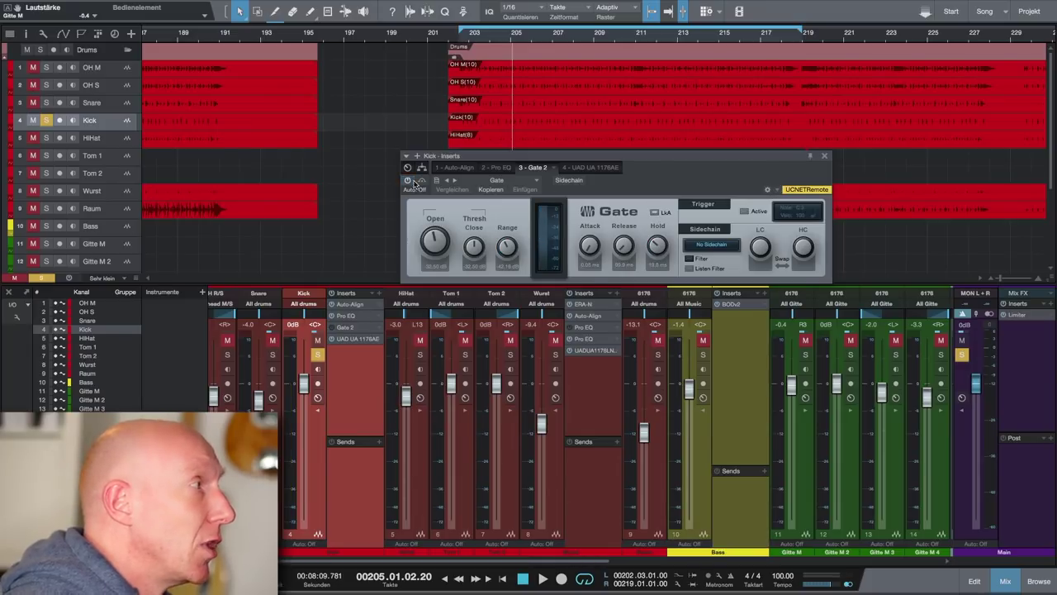
left_click(824, 156)
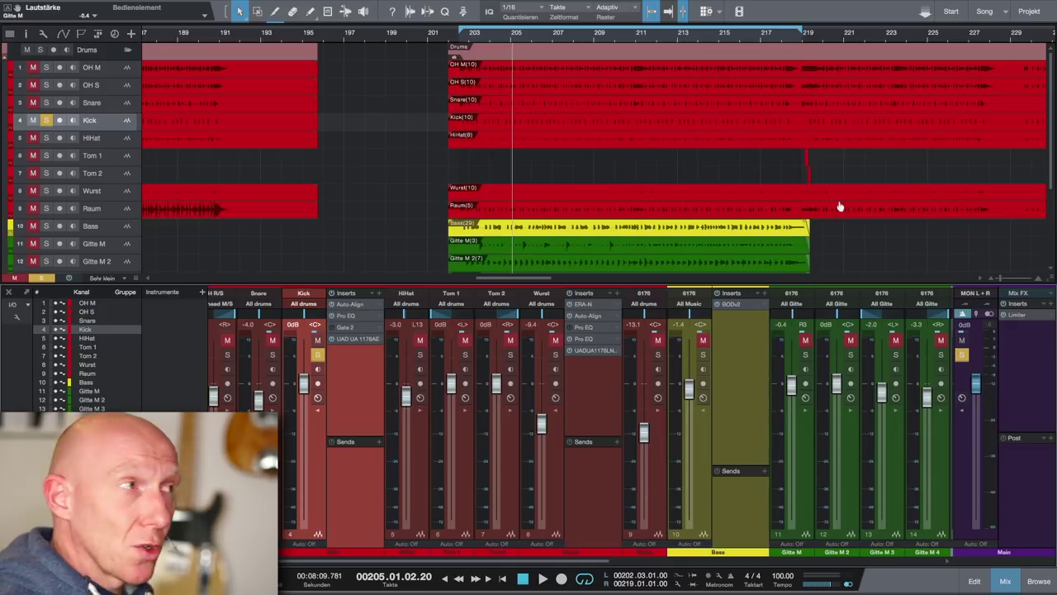
Duplicate the Kick track completely, including its audio events and channel settings
scroll(840, 206, "right", 3)
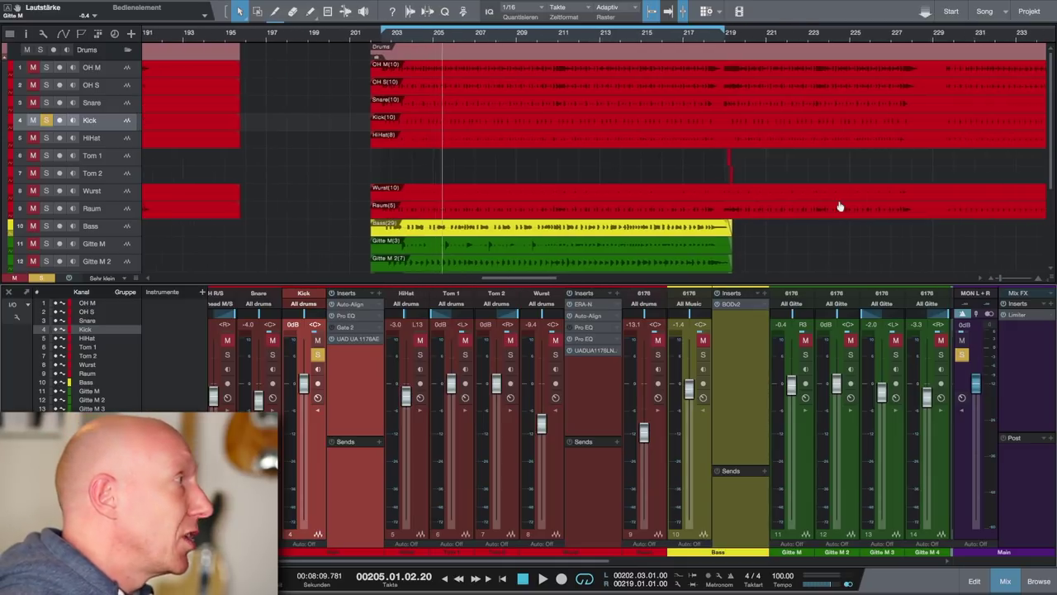
right_click(108, 125)
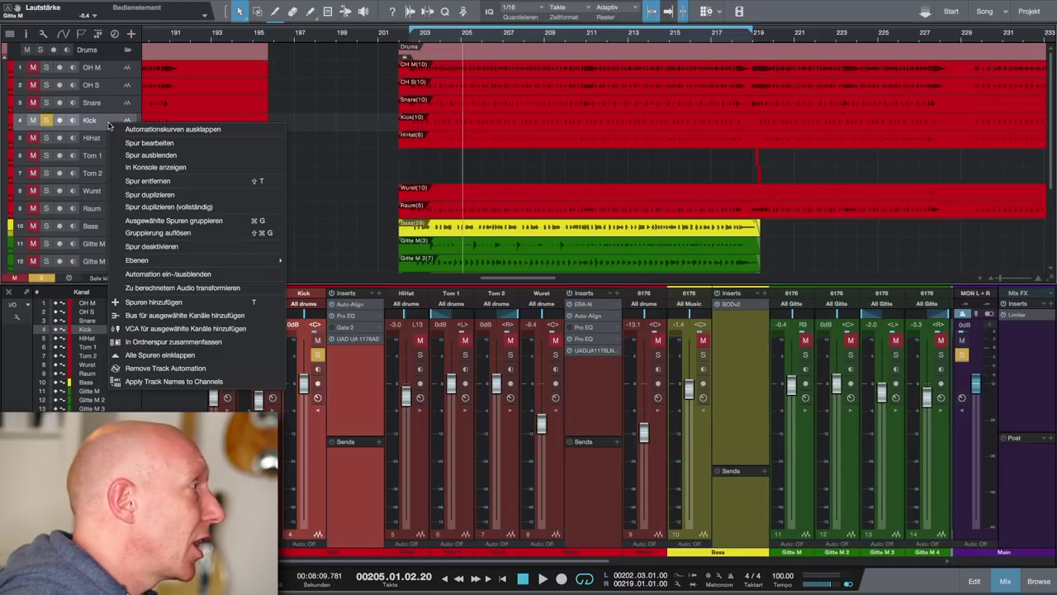
left_click(189, 212)
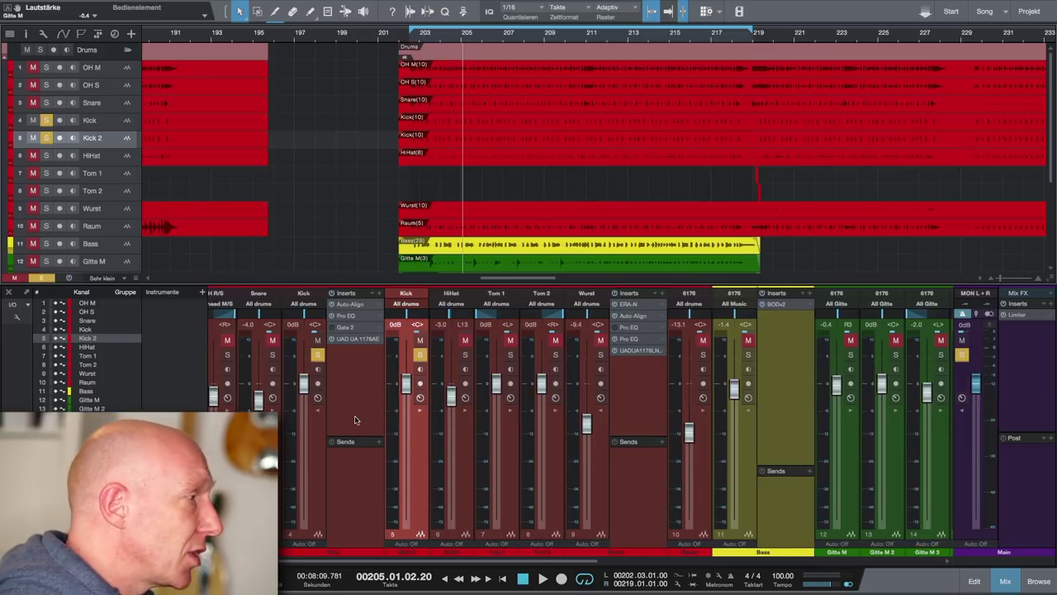
Expand the Kick 2 channel and add a send to the sidechain of Gate 2 on the Kick channel
left_click(420, 411)
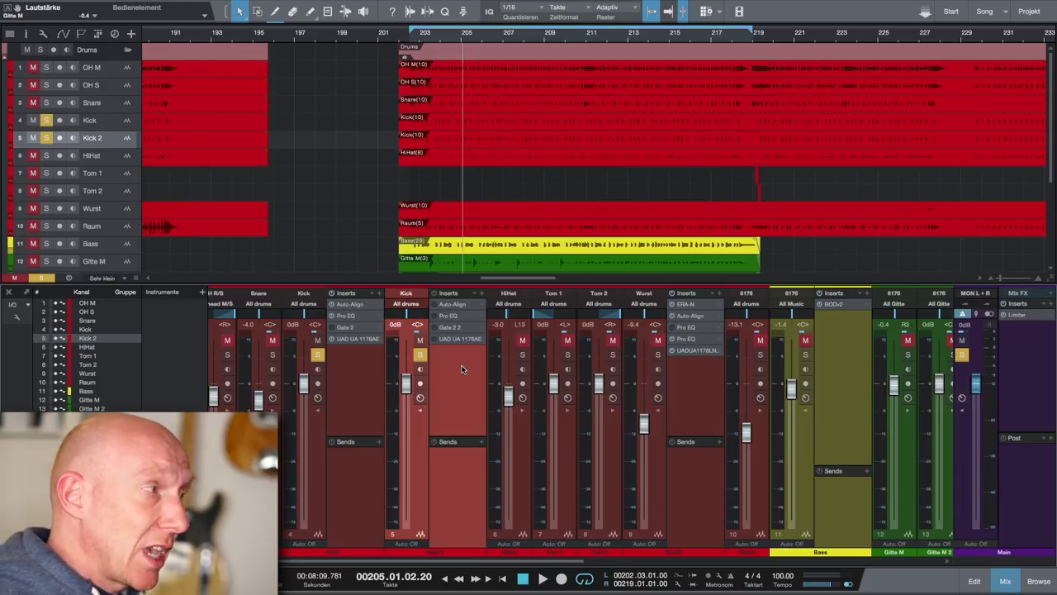
left_click(483, 443)
left_click(523, 397)
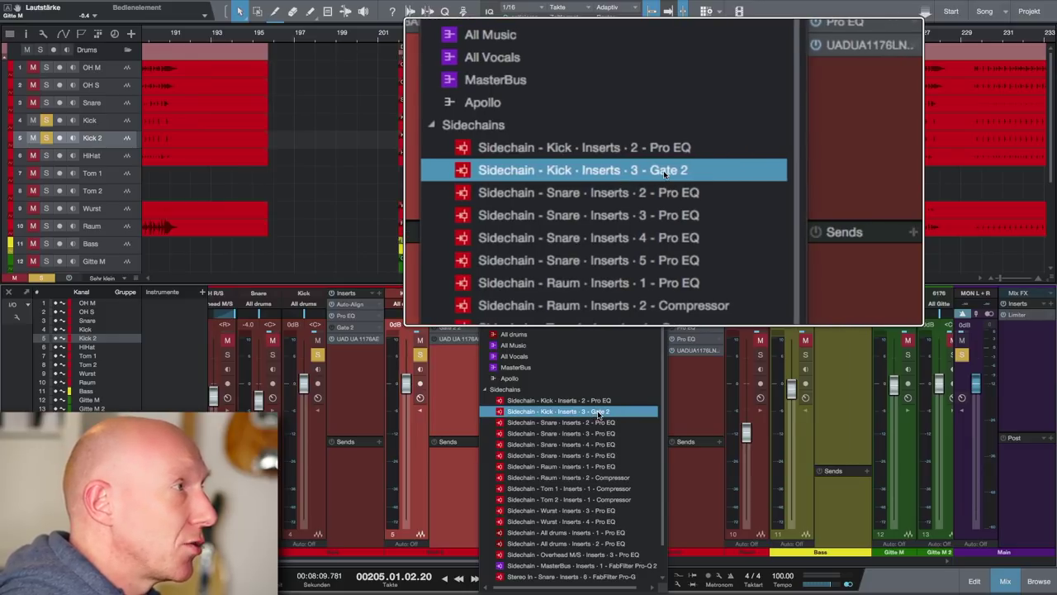
left_click(599, 412)
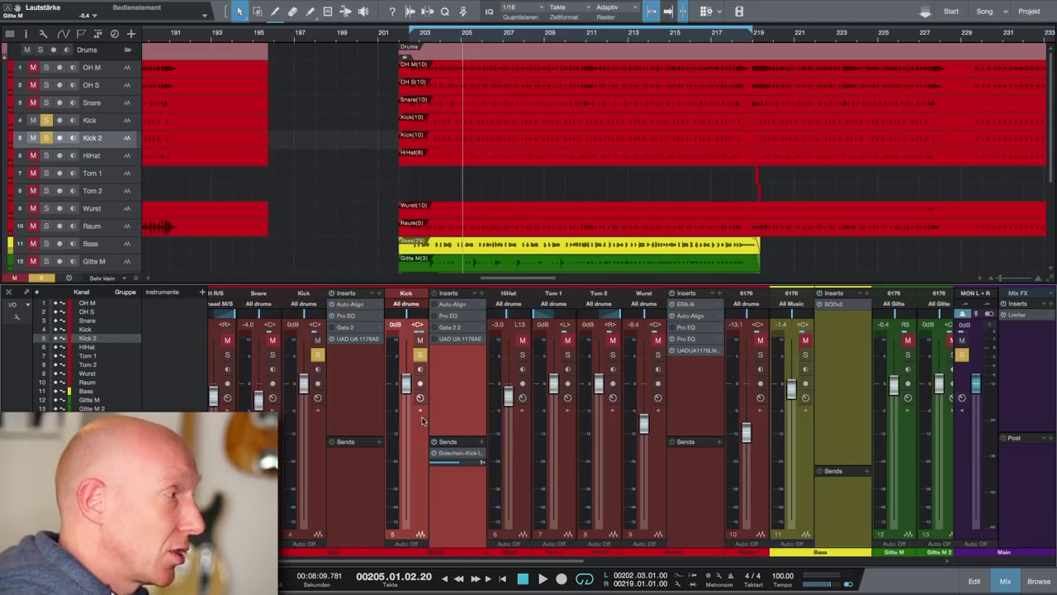
Lower the Kick 2 fader to minus infinity and switch its sidechain send to prefader
left_click_drag(405, 390, 406, 518)
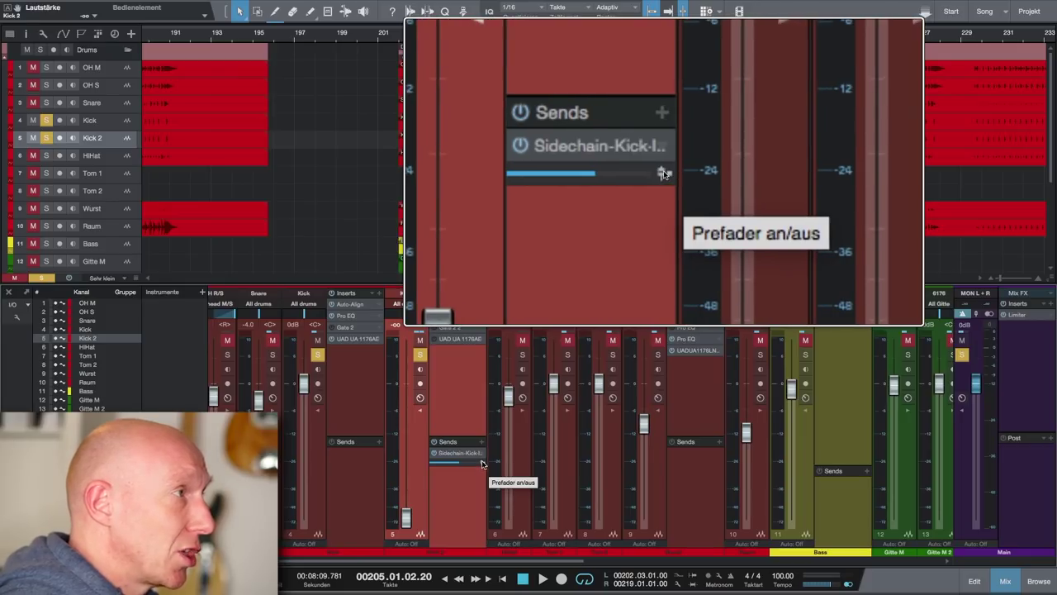
right_click(481, 463)
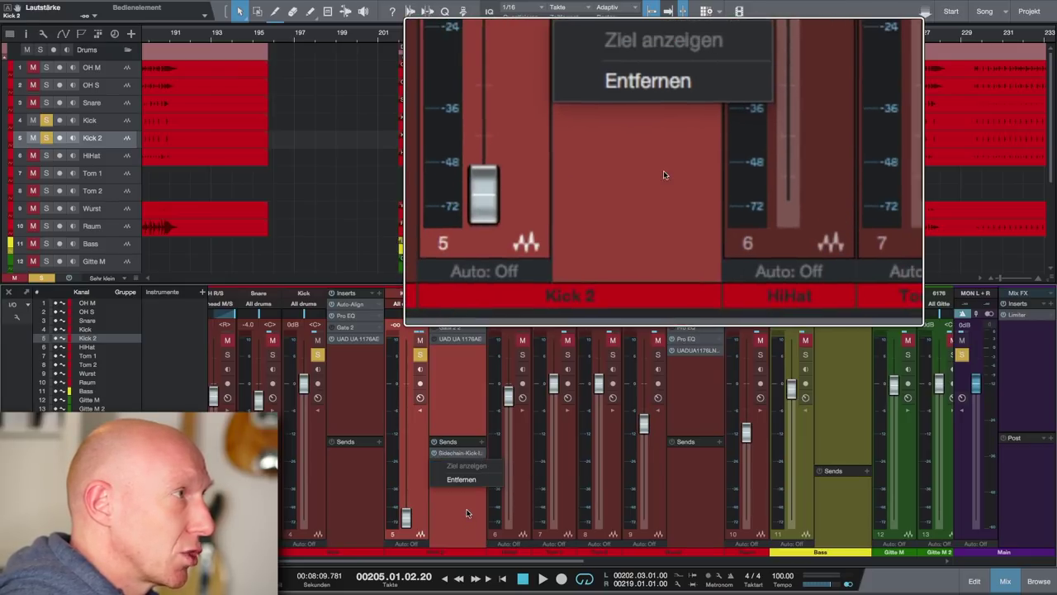
left_click(441, 530)
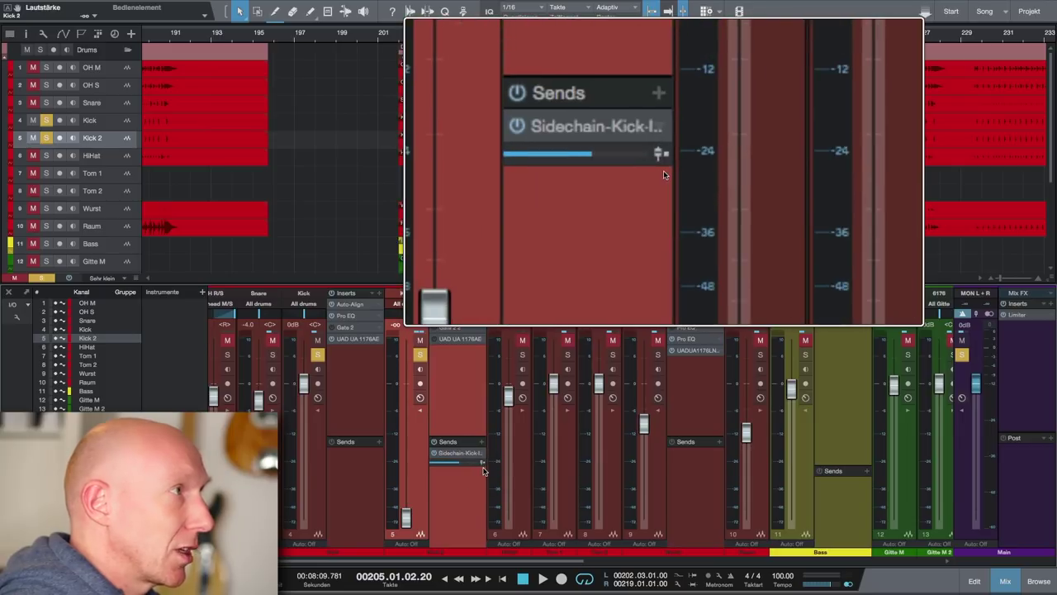
left_click(483, 464)
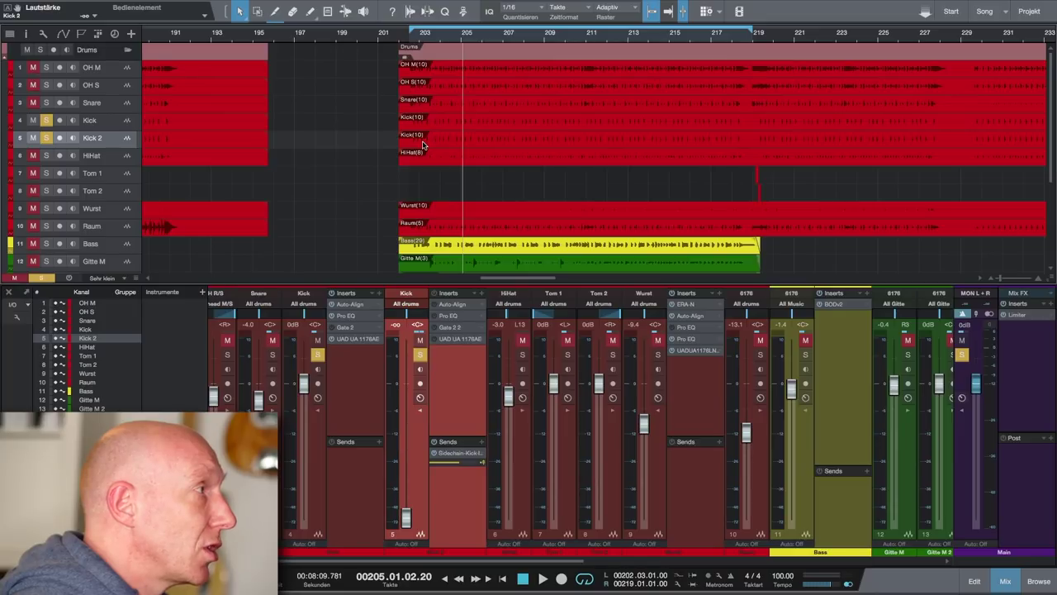
Hide the mixer and set the playhead at the first kick hit, position 202.04.01.00, with both Kick tracks in view
scroll(424, 140, "up", 8)
scroll(424, 140, "up", 5)
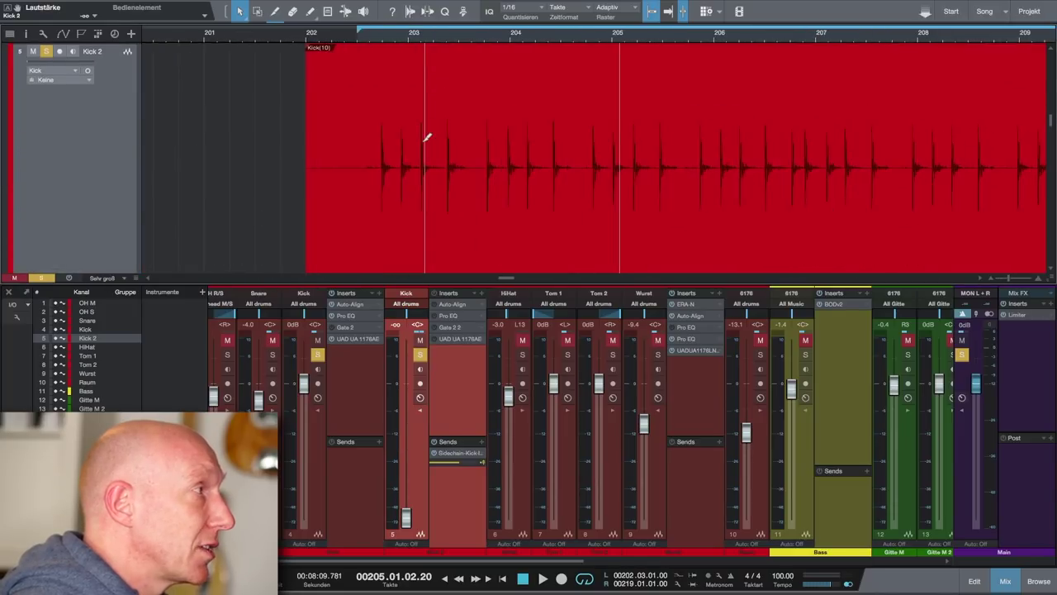
scroll(424, 139, "up", 6)
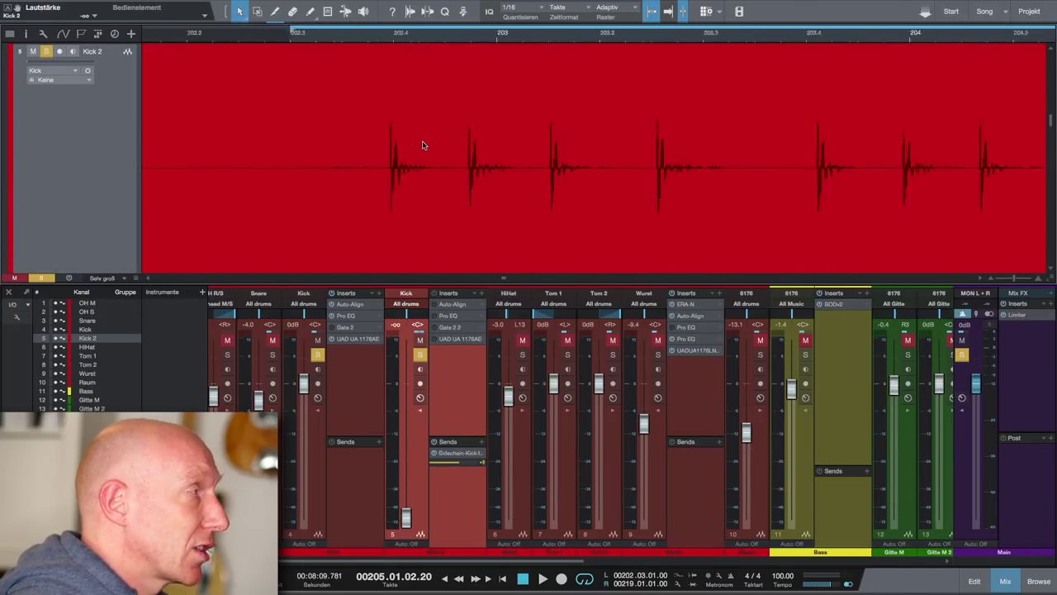
scroll(422, 145, "left", 4)
scroll(422, 145, "up", 2)
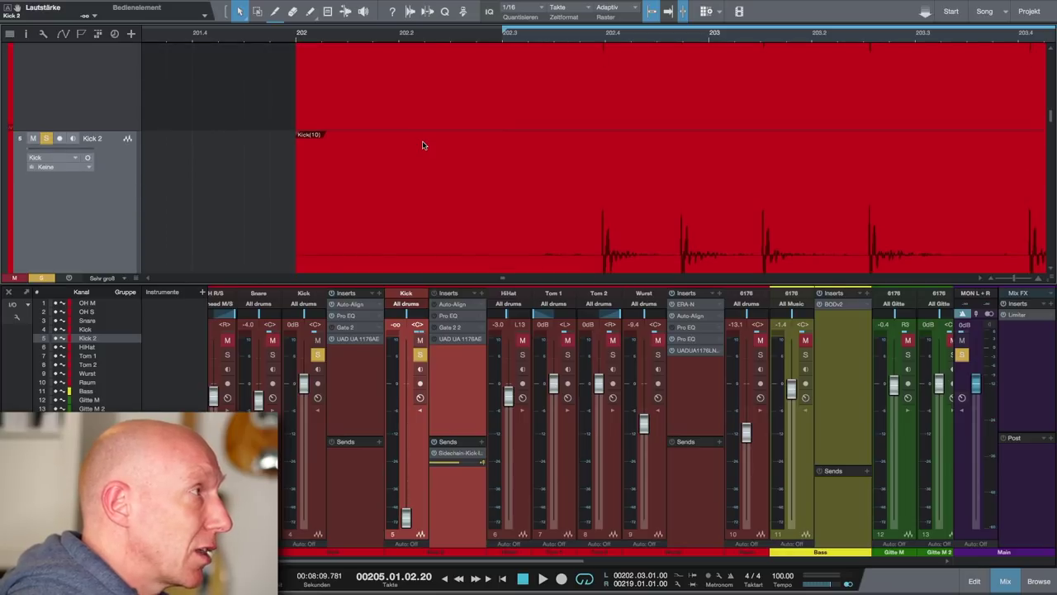
scroll(422, 145, "up", 3)
left_click(601, 40)
key("F3")
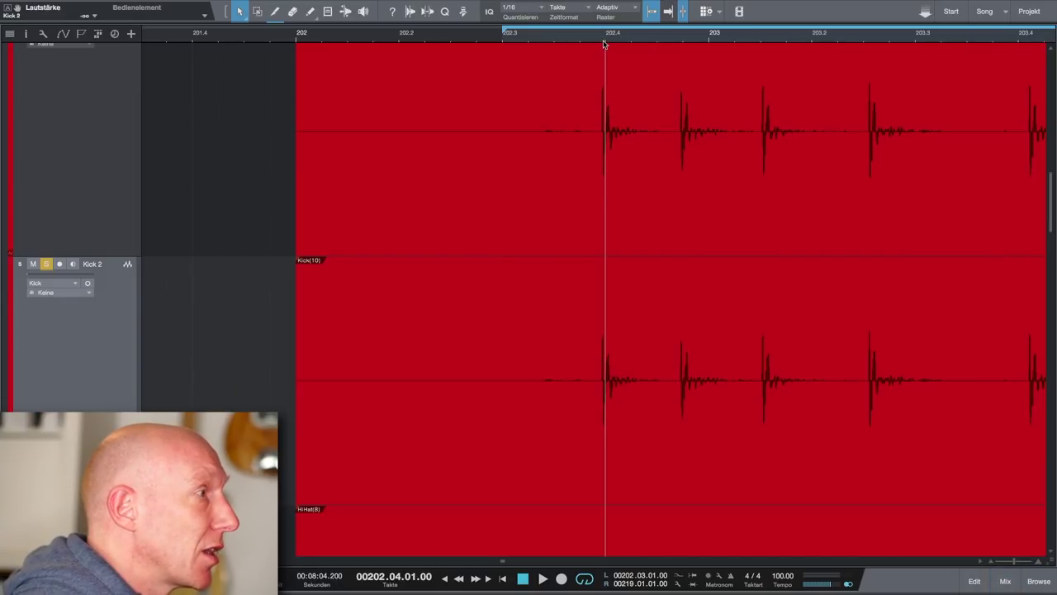
Shift the Kick 2 event slightly earlier to start at about 201.04.04.85 and place the playhead at 202.04.01.00 to compare the hits
left_click(562, 321)
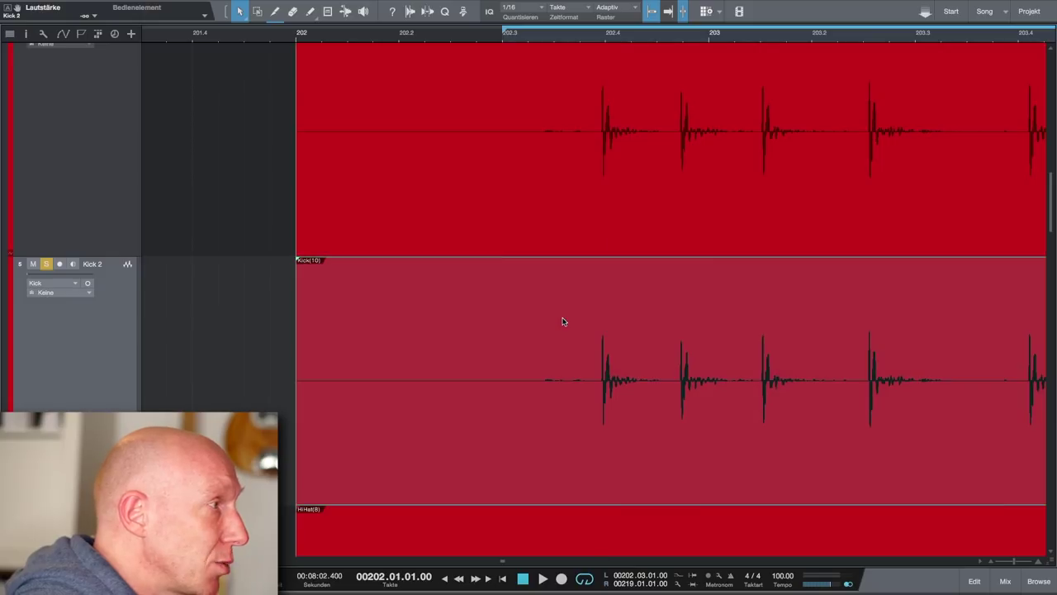
left_click_drag(561, 322, 559, 321)
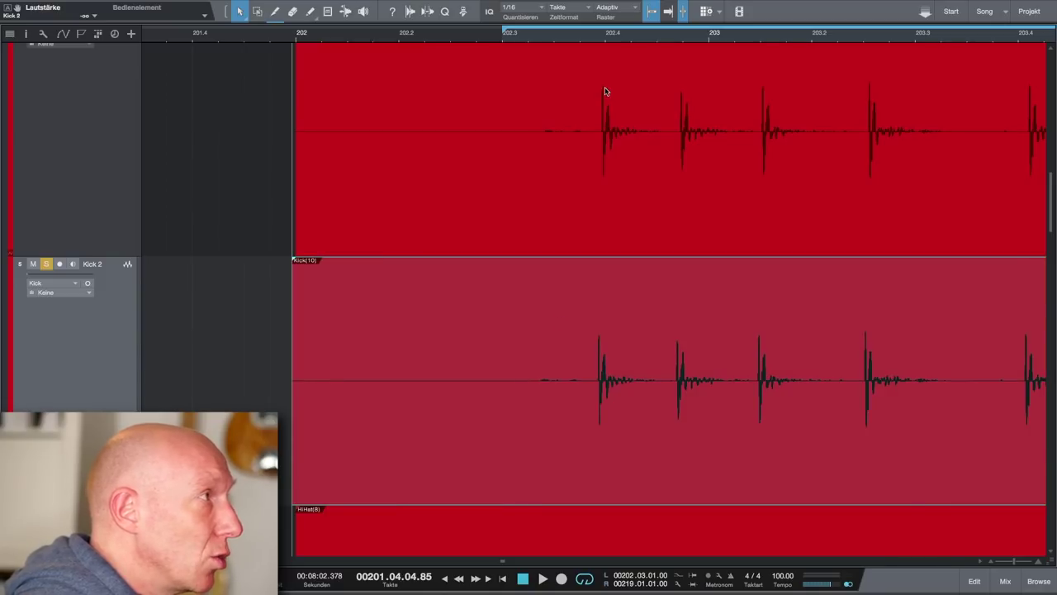
left_click(601, 40)
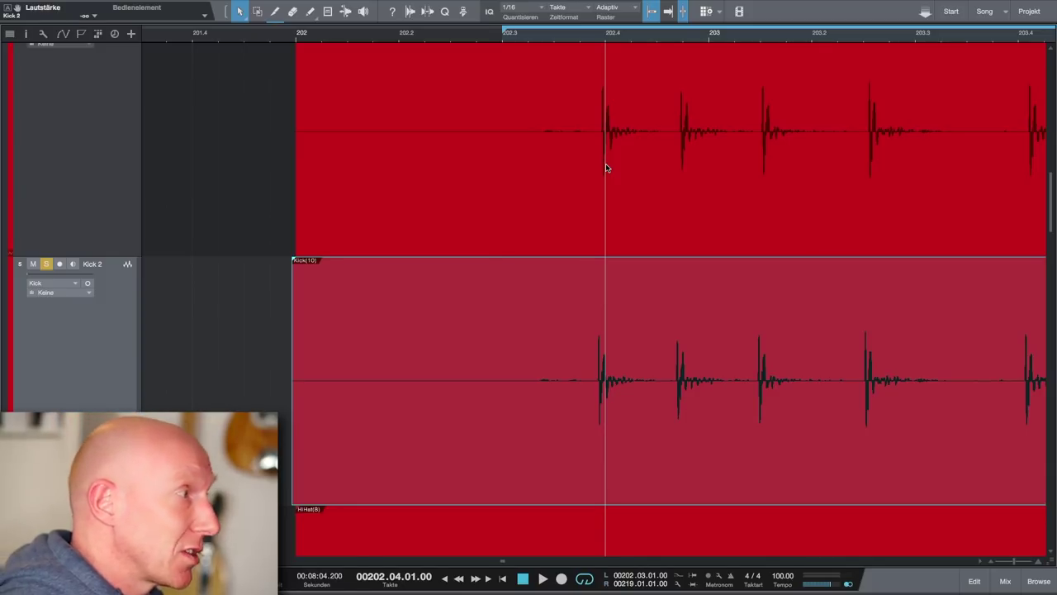
scroll(607, 168, "up", 2)
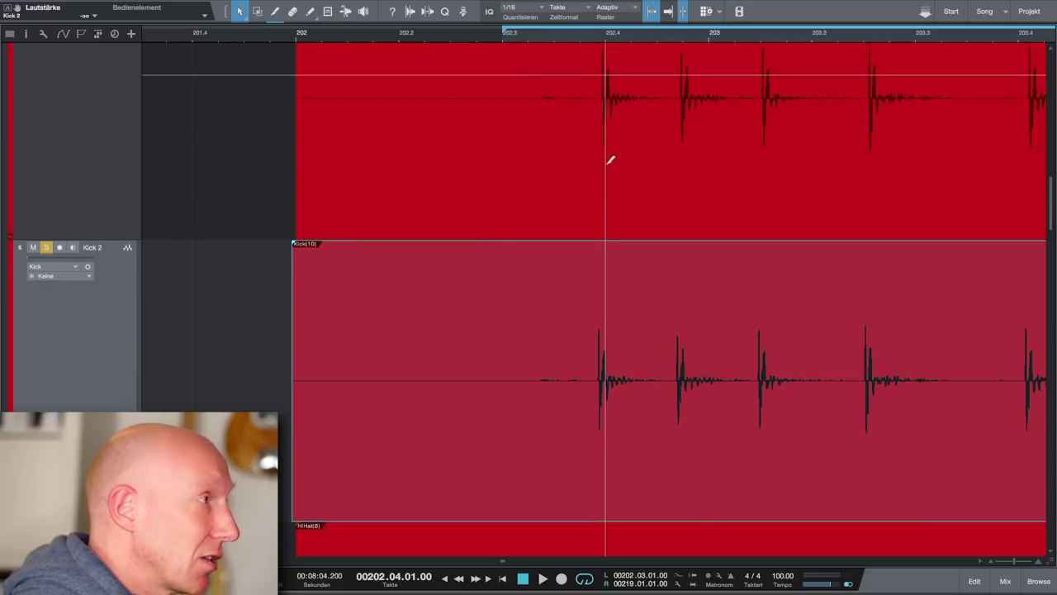
Show the mixer again and open the original Kick channel's Gate 2, placing its window clear of the Kick channel
scroll(607, 168, "down", 10)
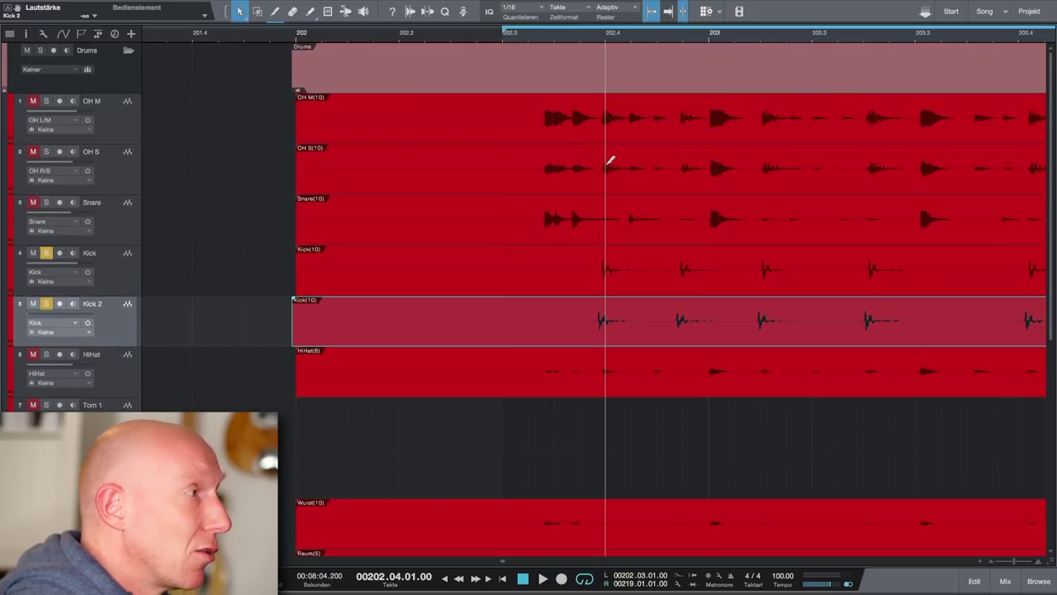
scroll(609, 161, "down", 6)
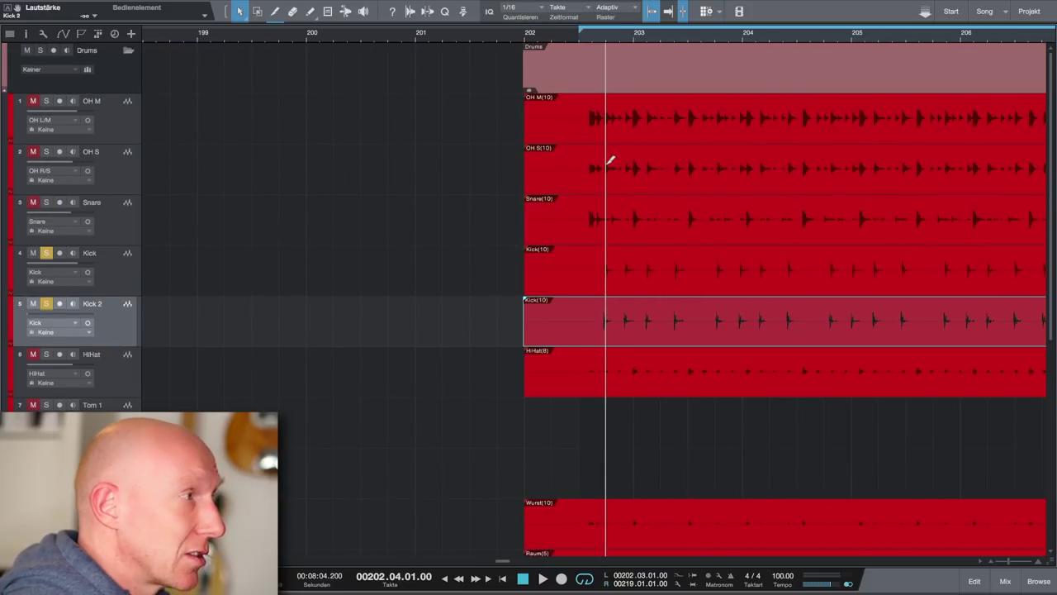
scroll(610, 161, "down", 1)
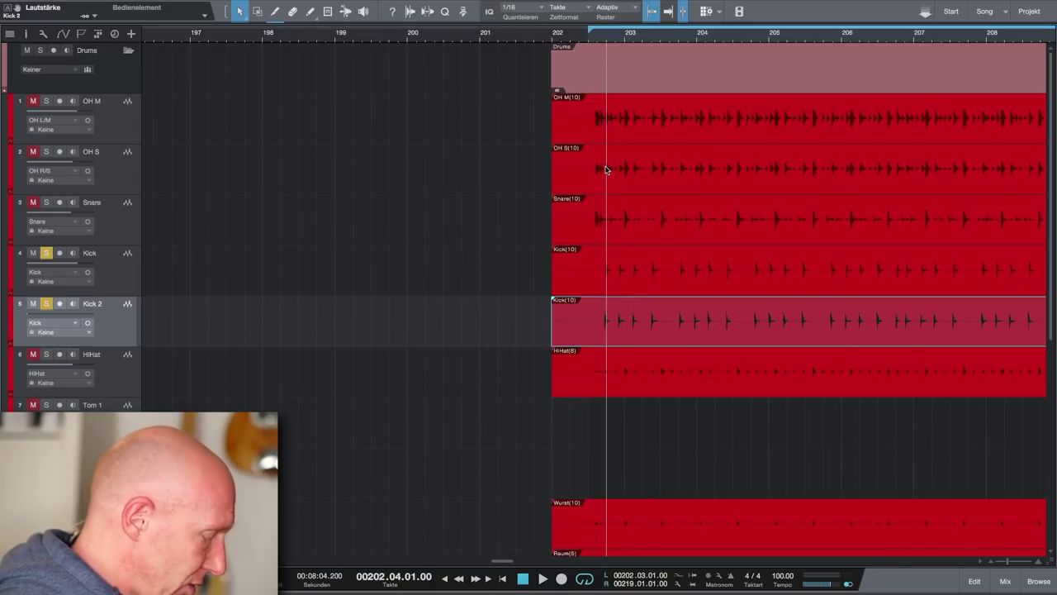
key("F3")
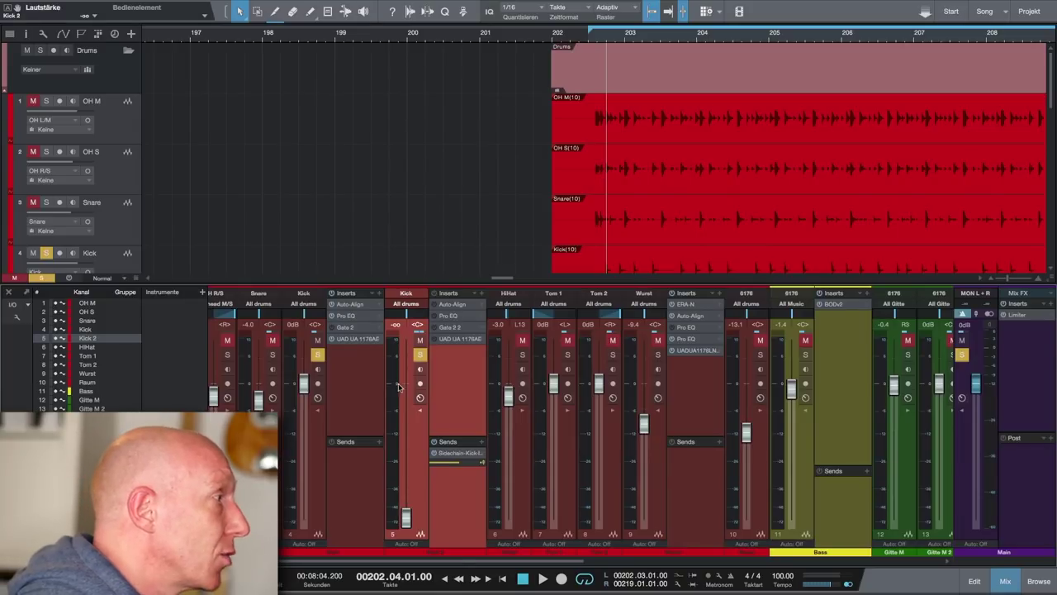
left_click(356, 333)
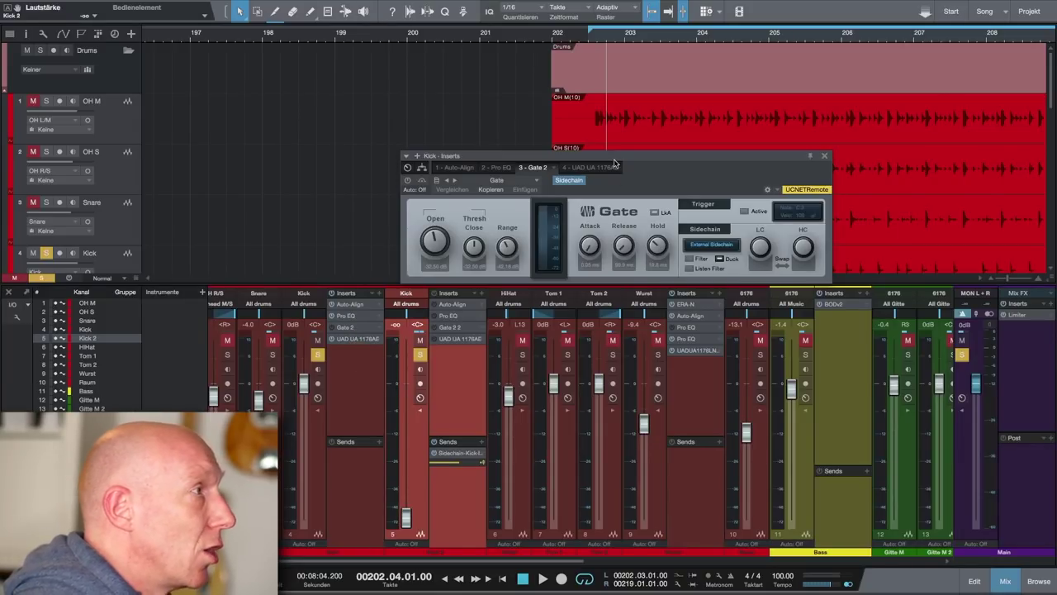
left_click_drag(616, 158, 673, 204)
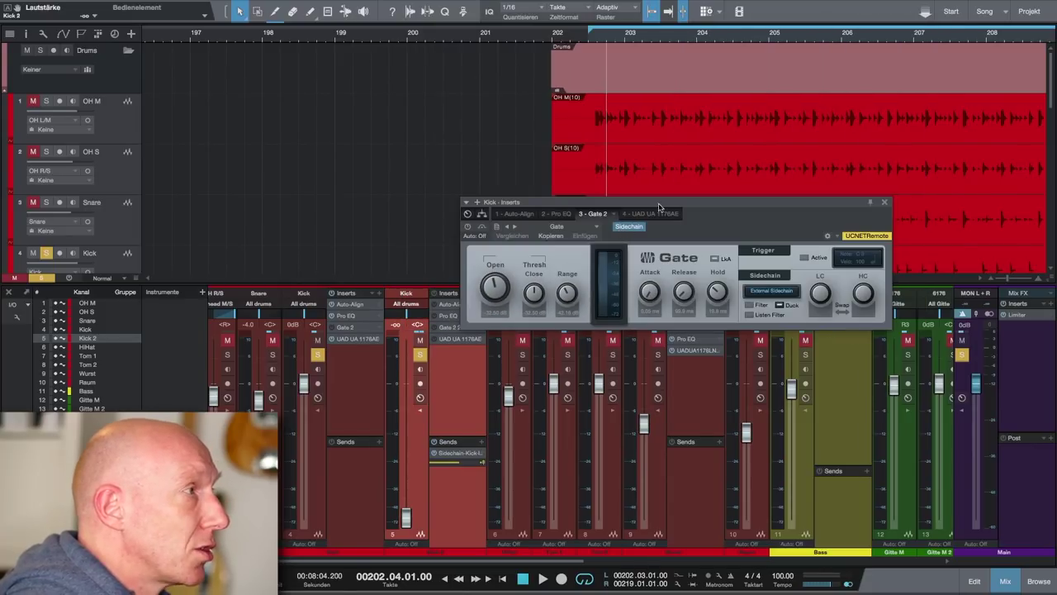
left_click_drag(673, 202, 663, 208)
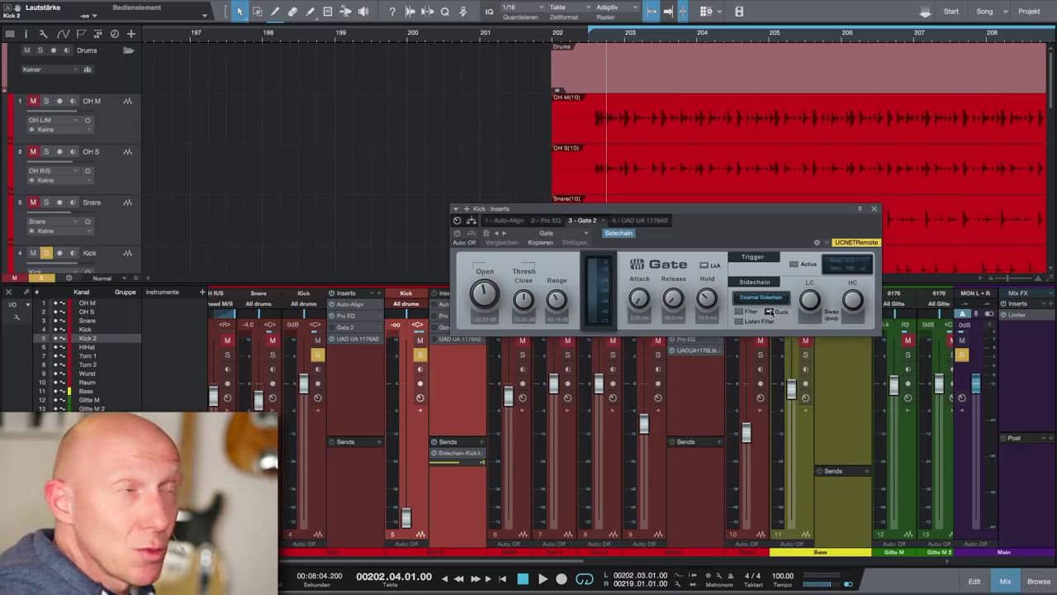
Activate the sidechained Gate 2 on the Kick channel and play from 202.03.01.00 to hear how it opens
key("KP_Subtract")
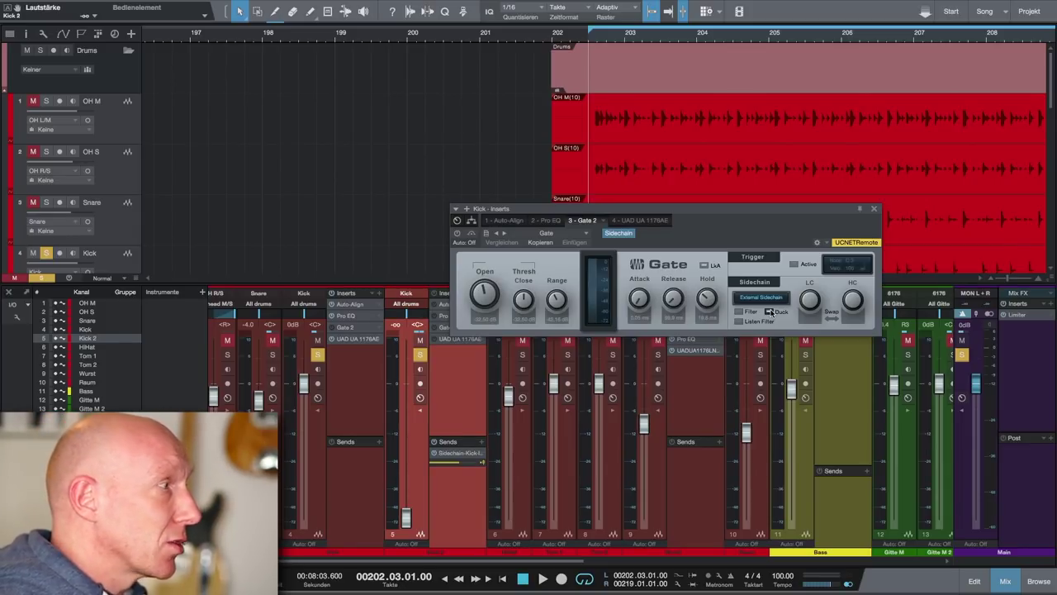
key("space")
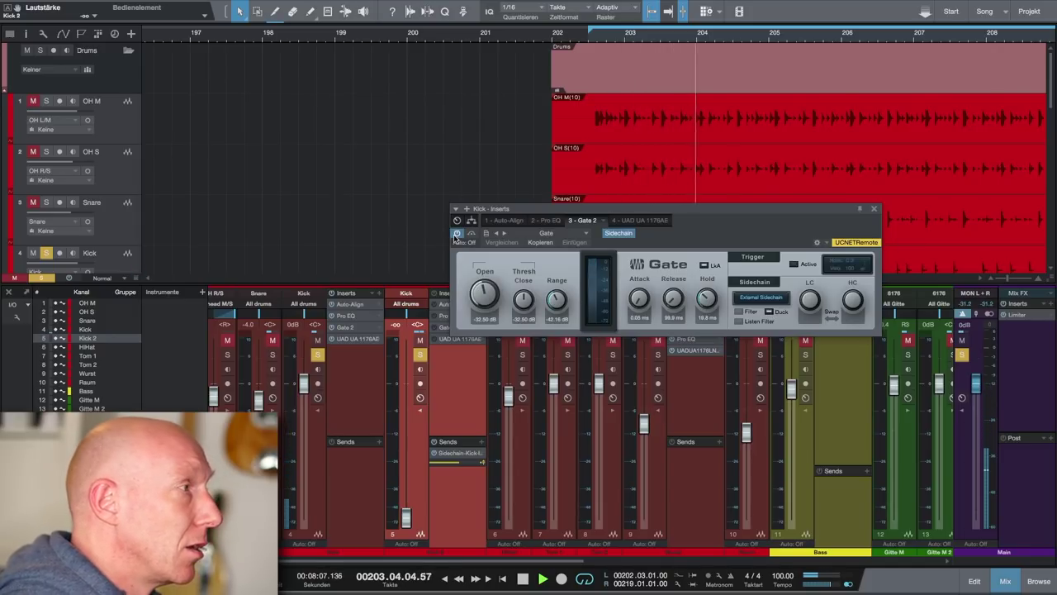
key("space")
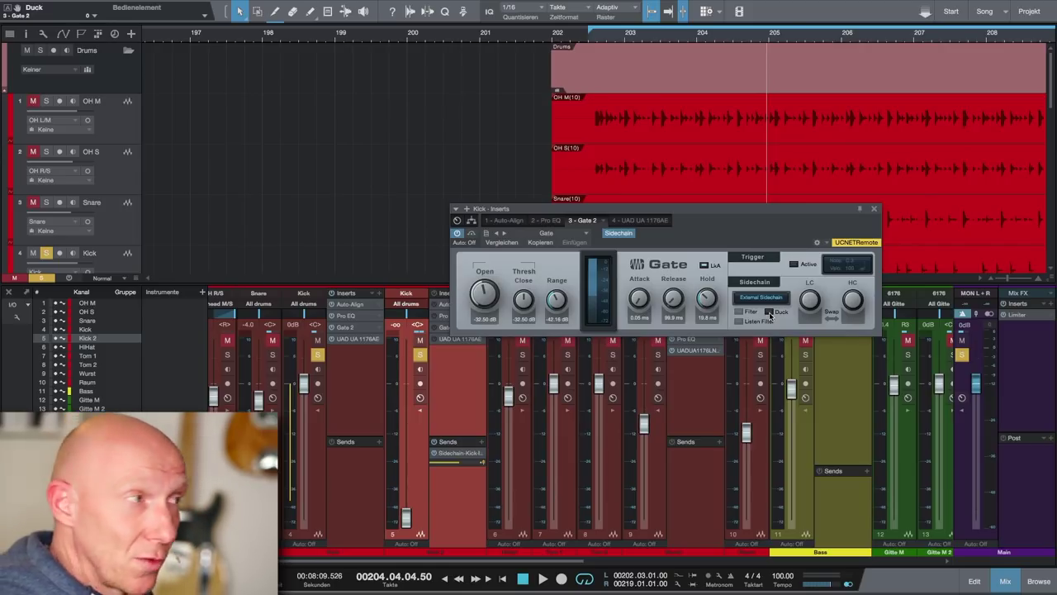
key("space")
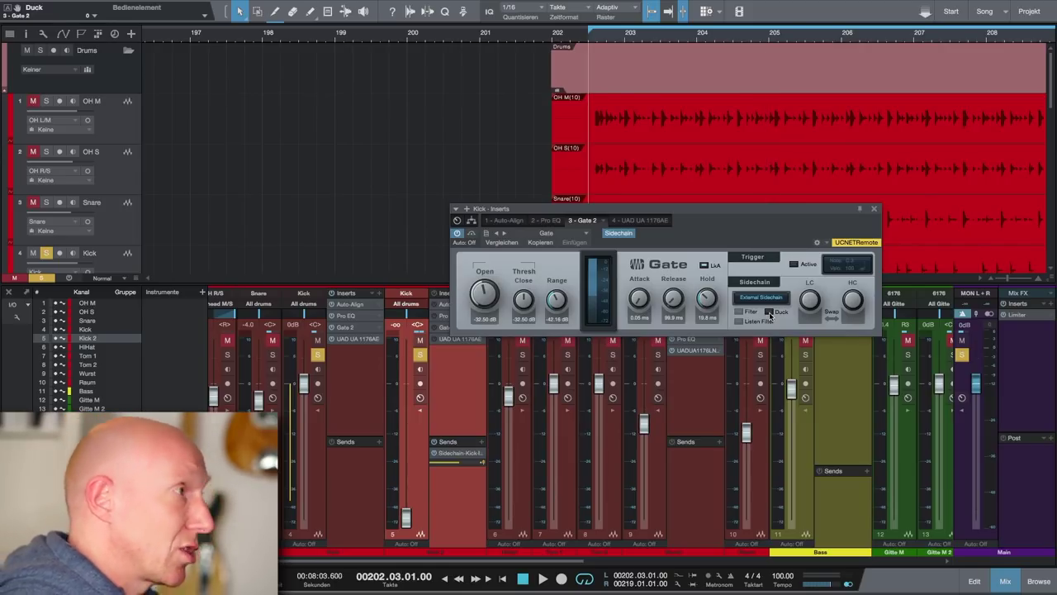
key("space")
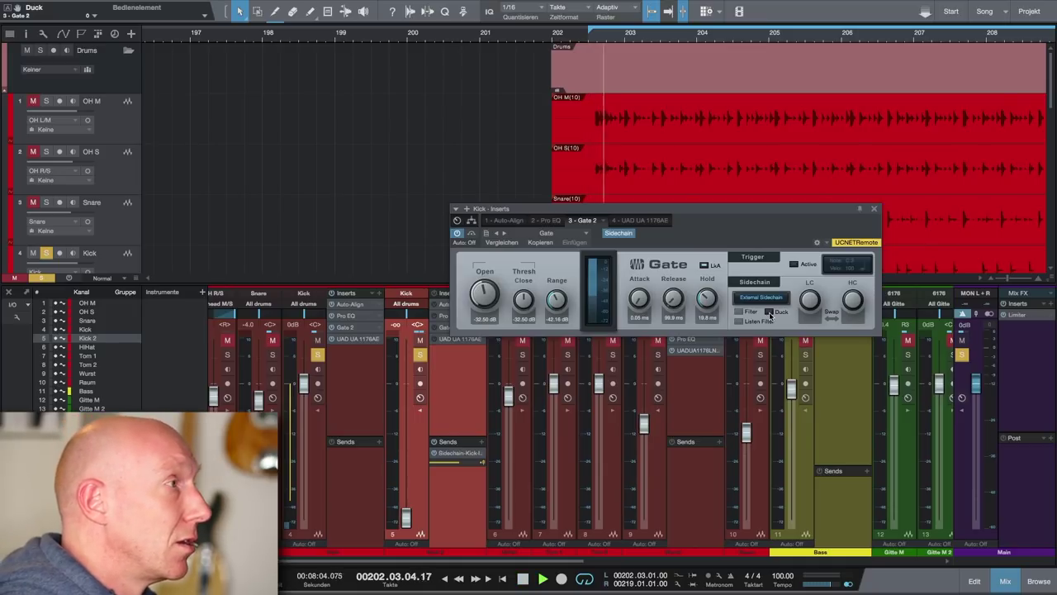